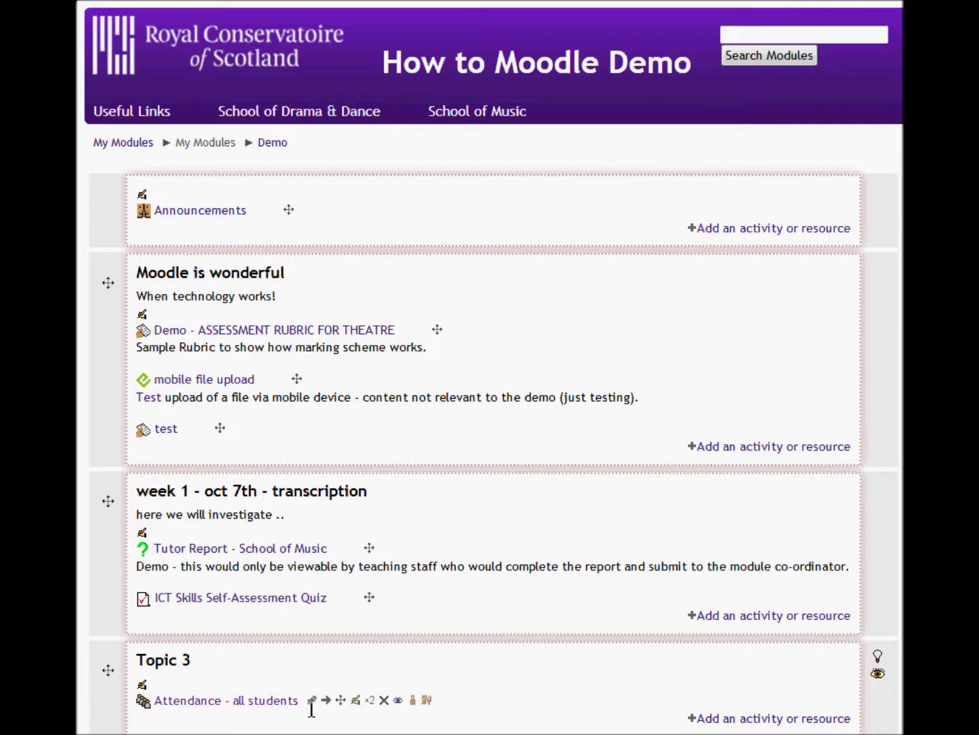
- Add an Attendance activity to Topic 3 from the activity chooser
left_click(744, 719)
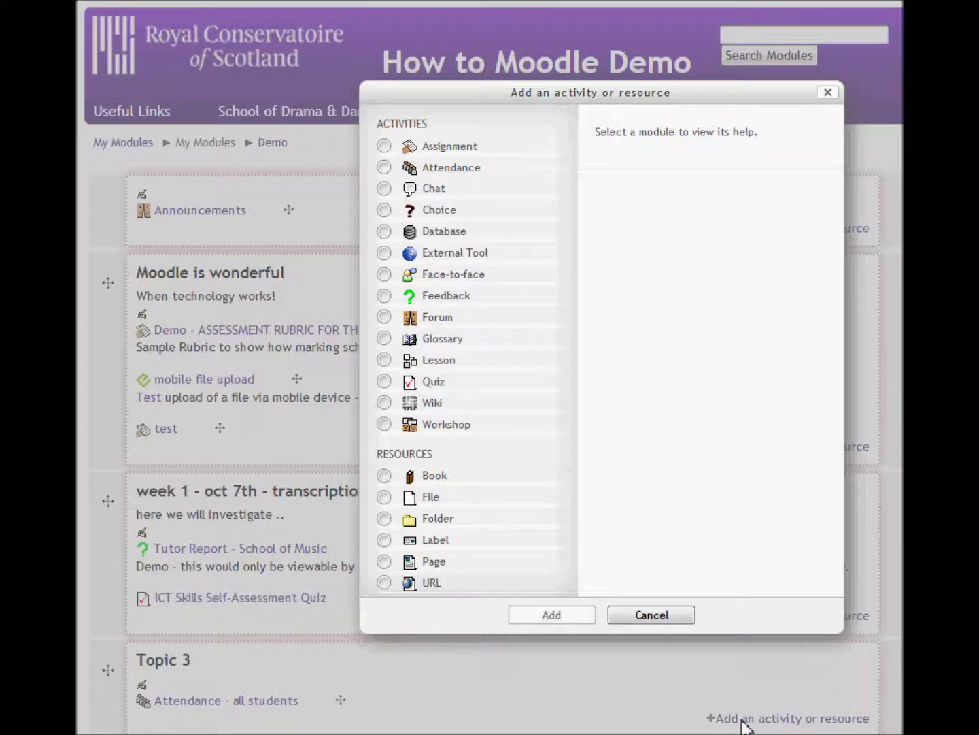
left_click(384, 168)
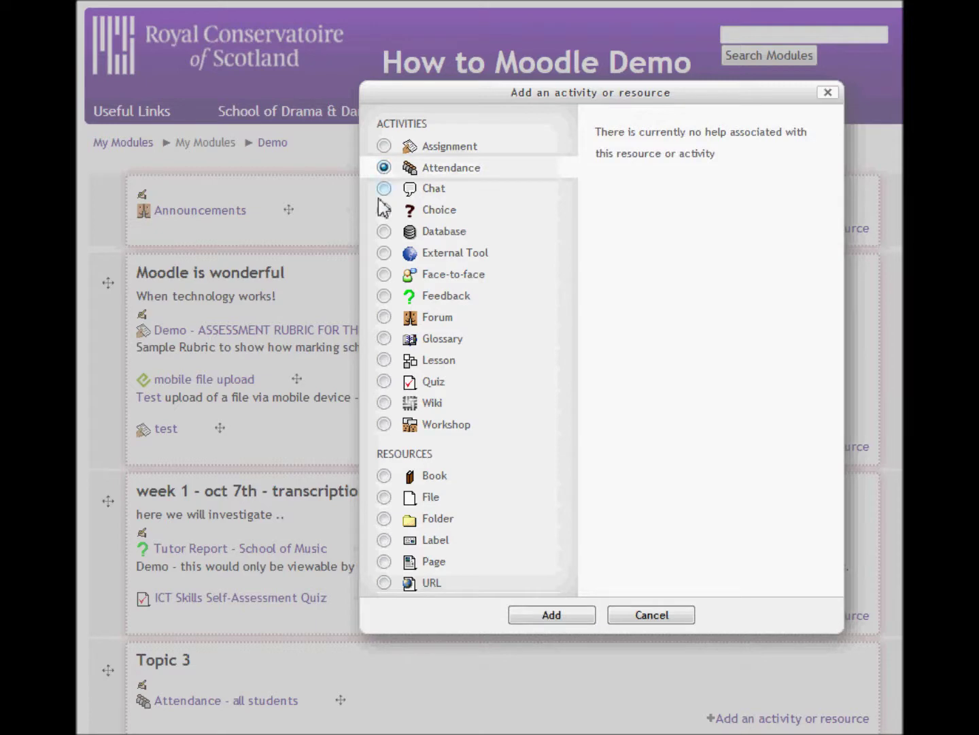
left_click(552, 614)
- Append ' - <tutor's name>'s Students' to the Attendance name, fixing the apostrophe typo
left_click(311, 253)
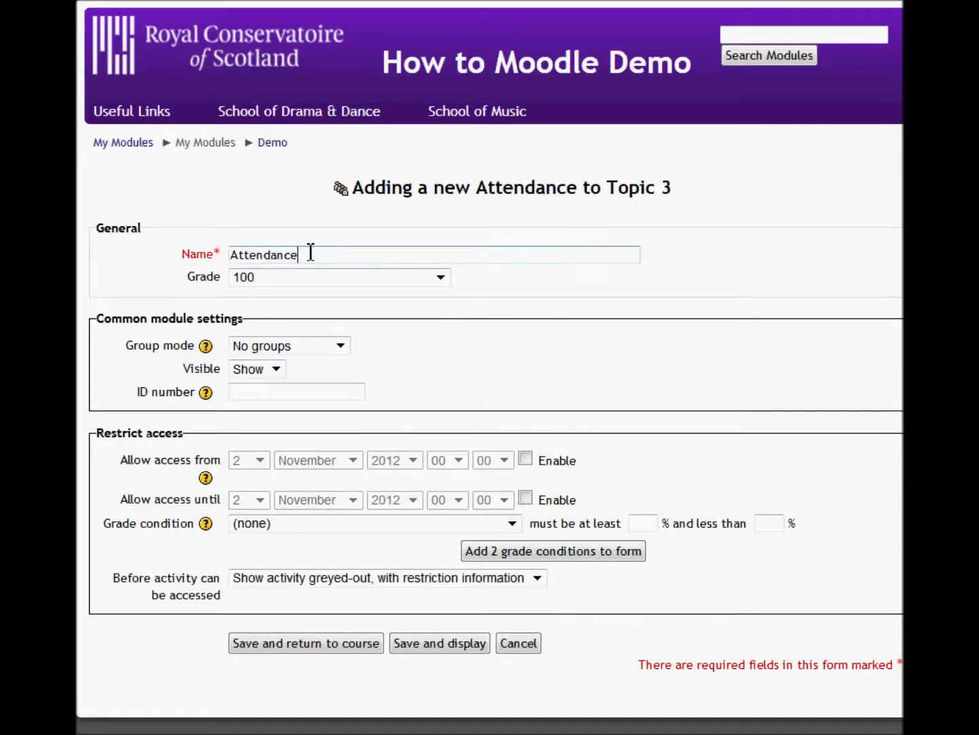
type("- Gordon@")
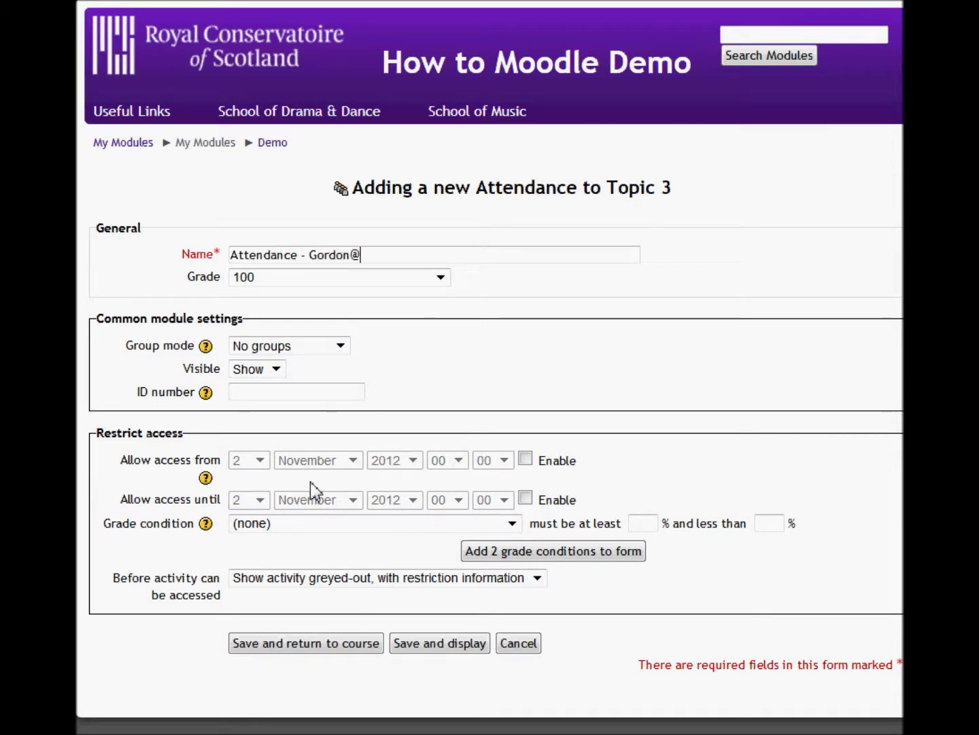
type("s Students")
key("Left")
key("Left")
key("Left")
key("Left")
key("Left")
key("Left")
key("Left")
key("Left")
key("Left")
key("Left")
key("BackSpace")
type("'")
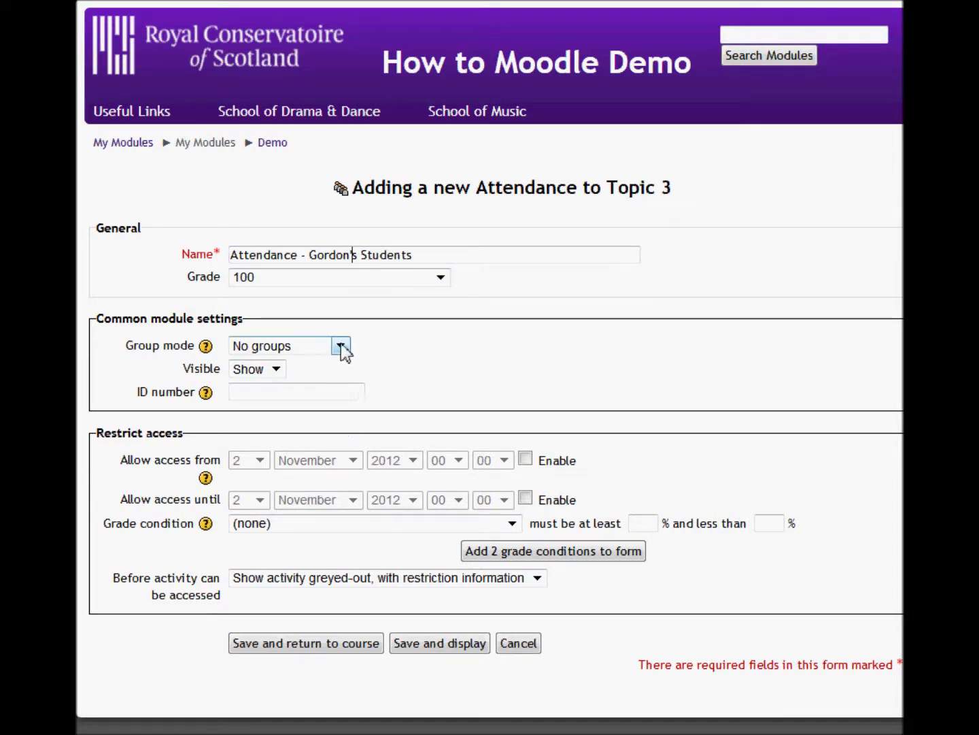
- Set Group mode to Separate groups, check its help popup, and save back to the course
left_click(341, 347)
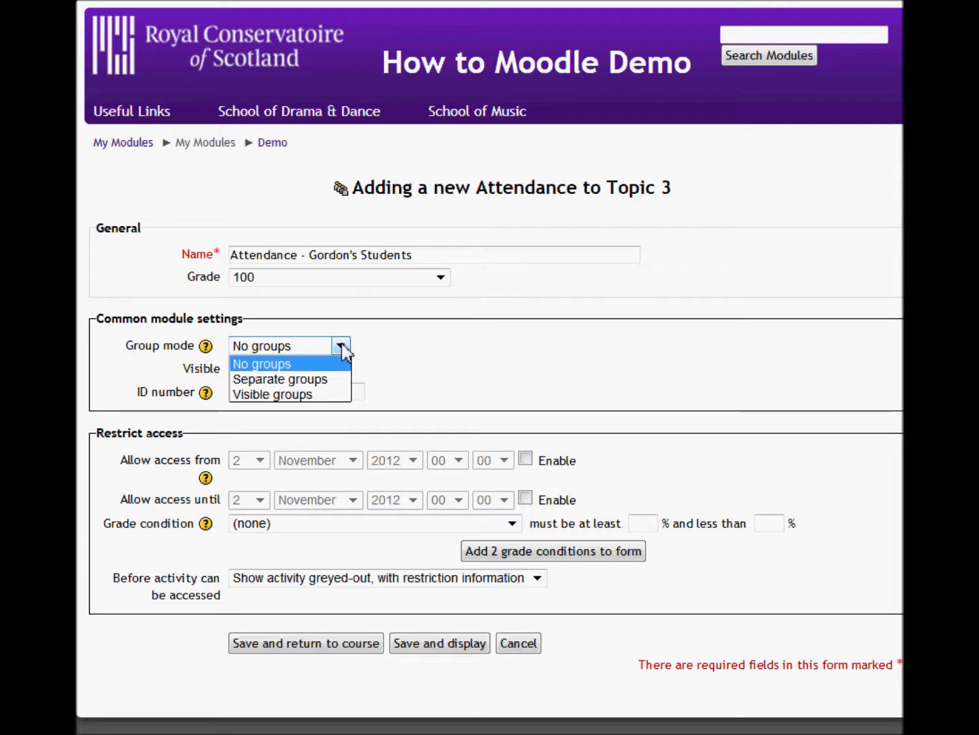
left_click(331, 379)
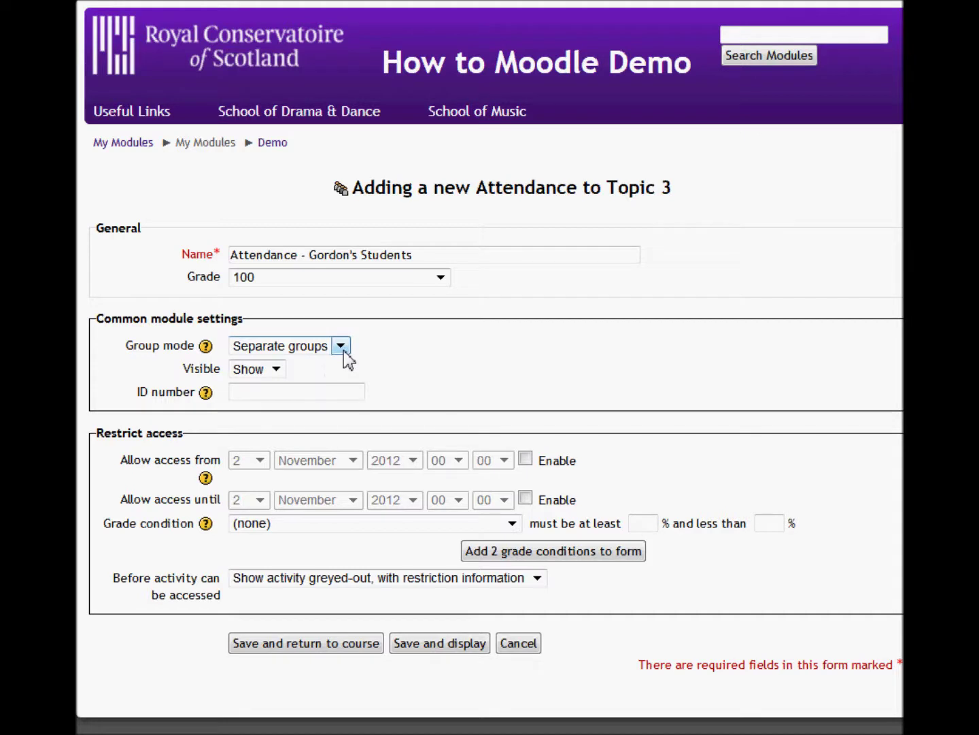
left_click(206, 347)
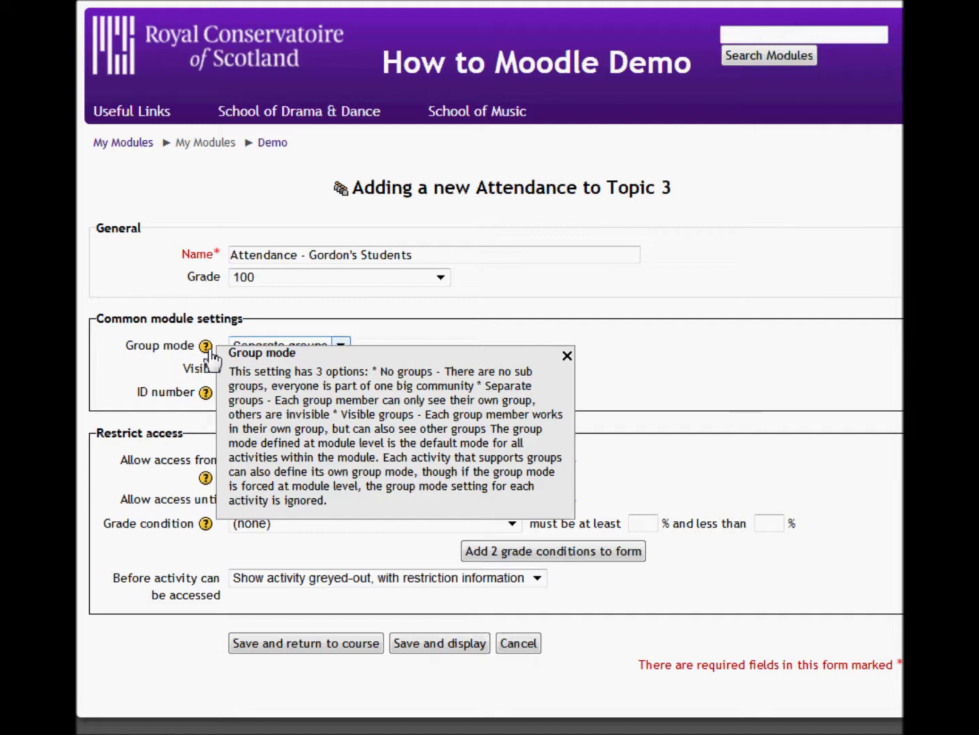
left_click(339, 349)
left_click(342, 351)
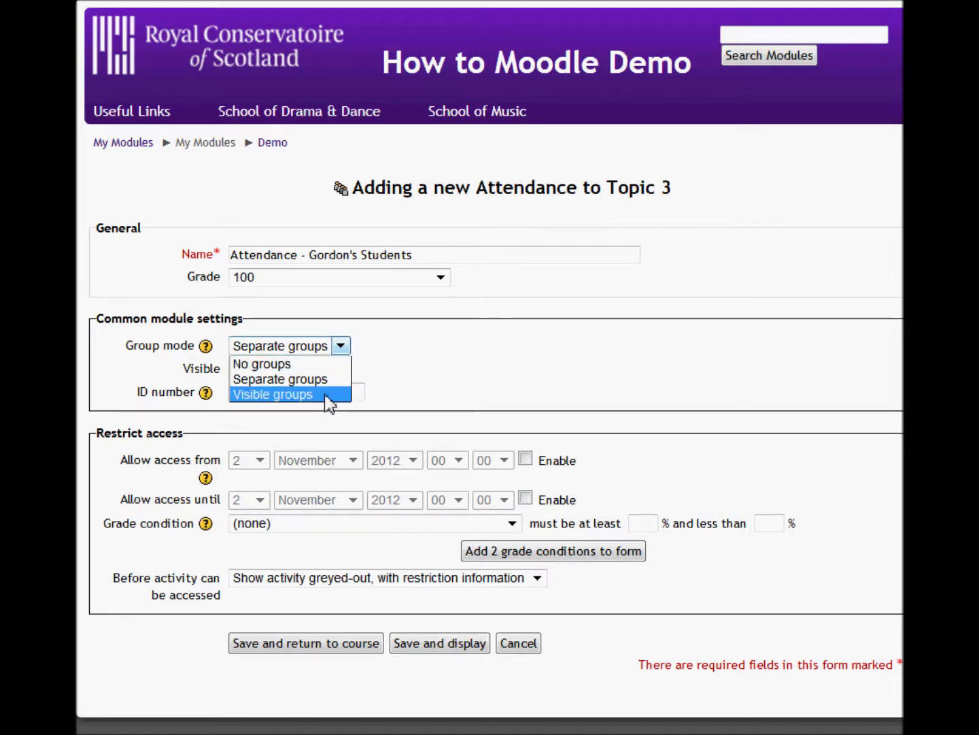
left_click(328, 379)
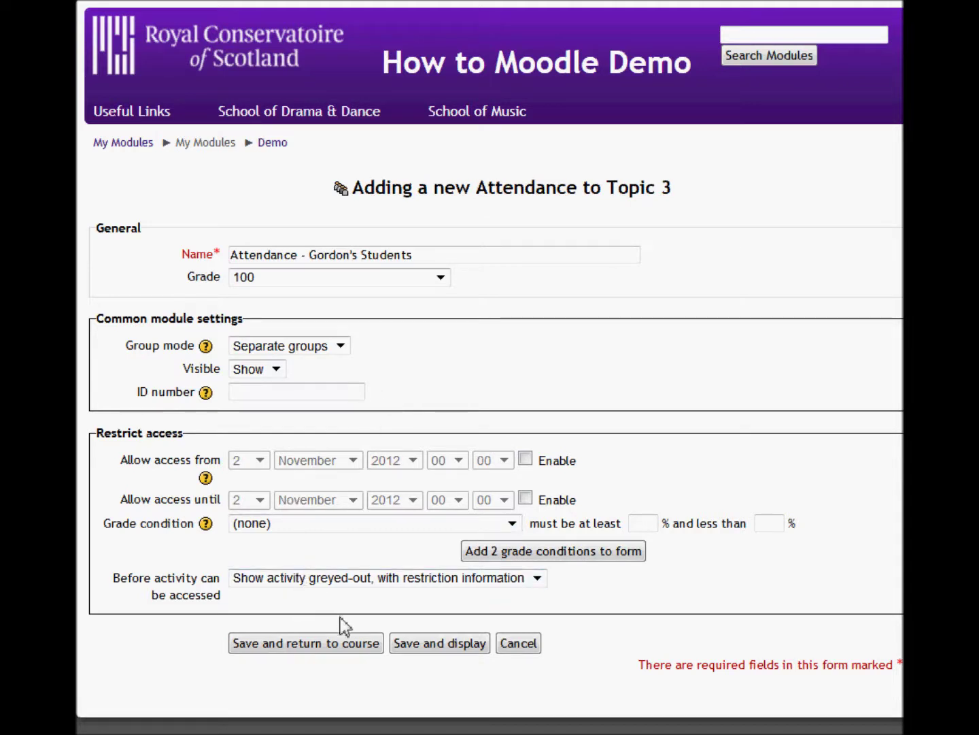
left_click(347, 640)
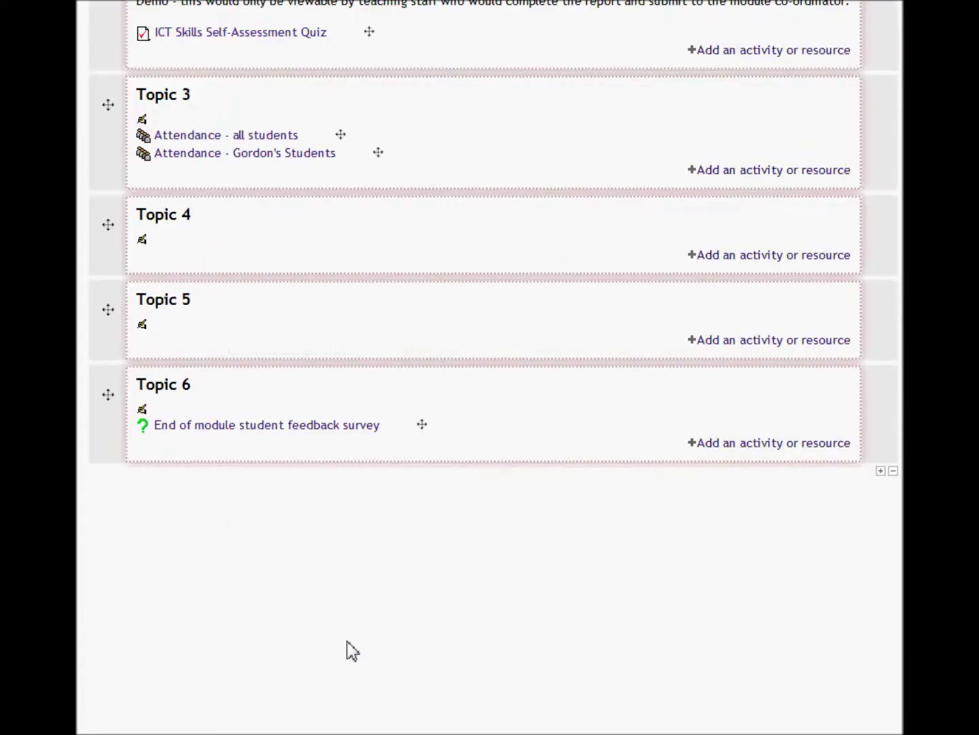
- Open the new group Attendance activity from Topic 3 and go to its Add session form
scroll(346, 641, "up", 5)
mouse_move(218, 575)
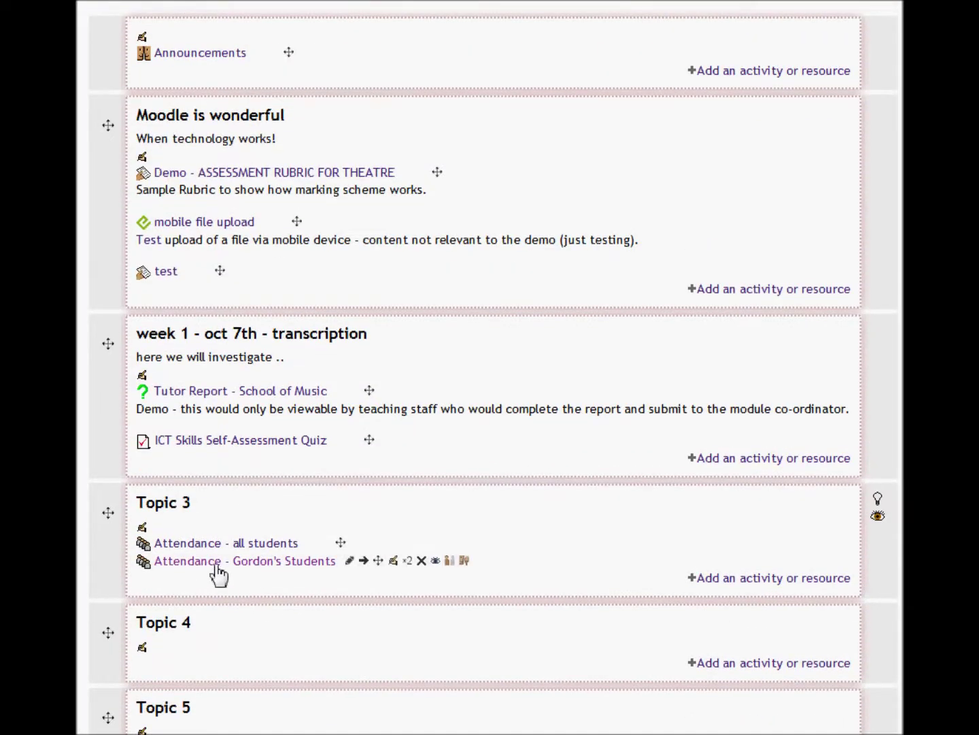
left_click(256, 563)
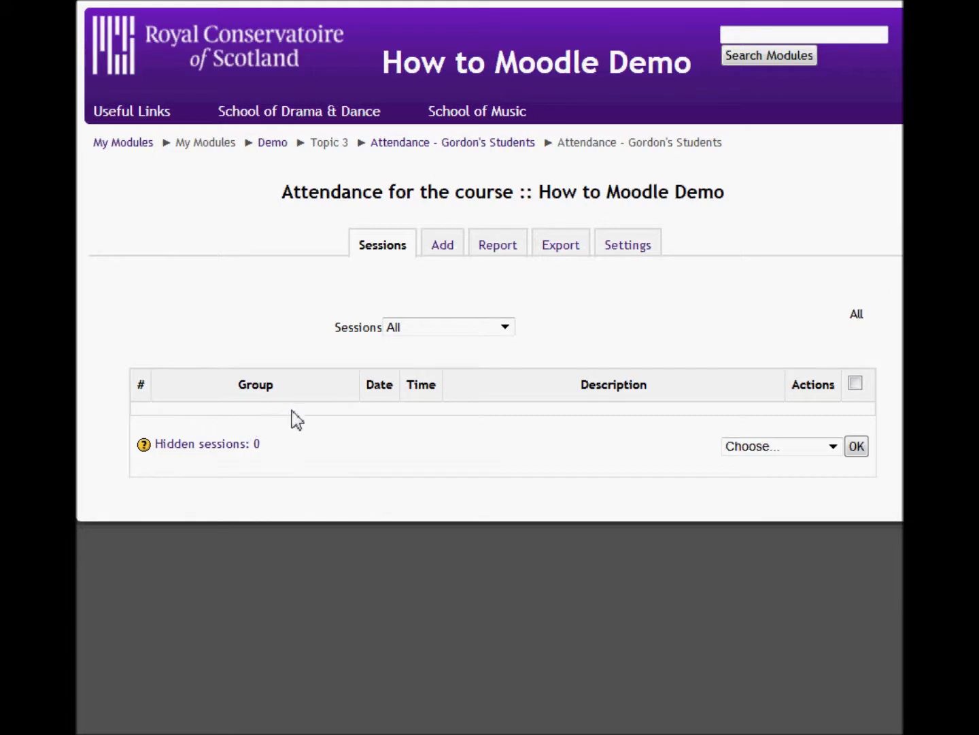
left_click(443, 250)
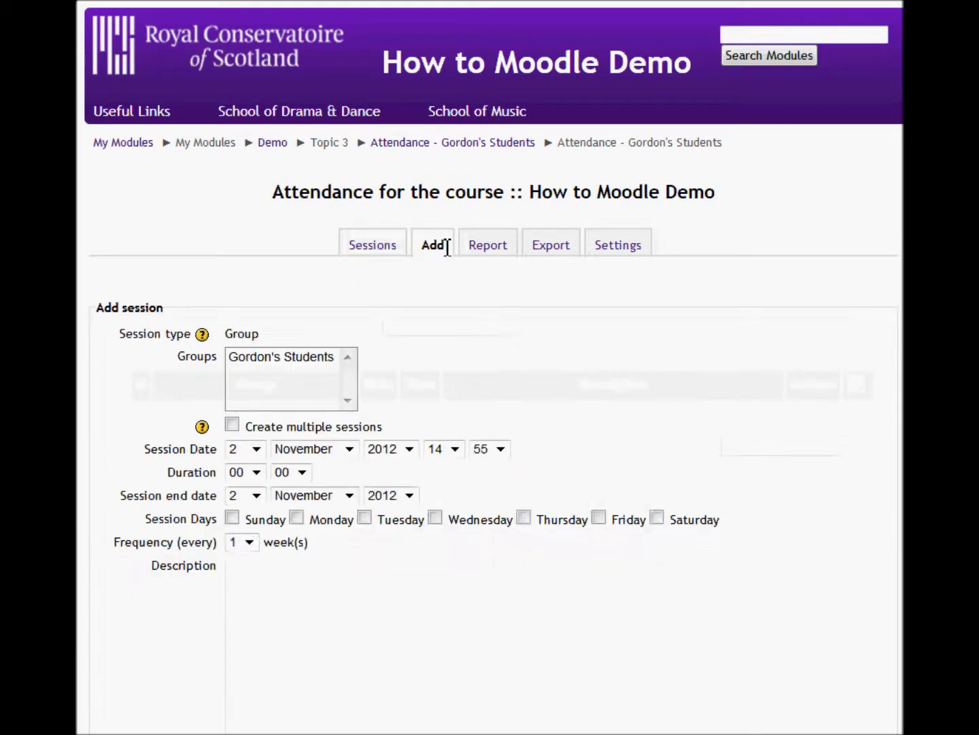
- Select the student group, enable creating multiple sessions, and set a one-hour session duration
left_click(296, 365)
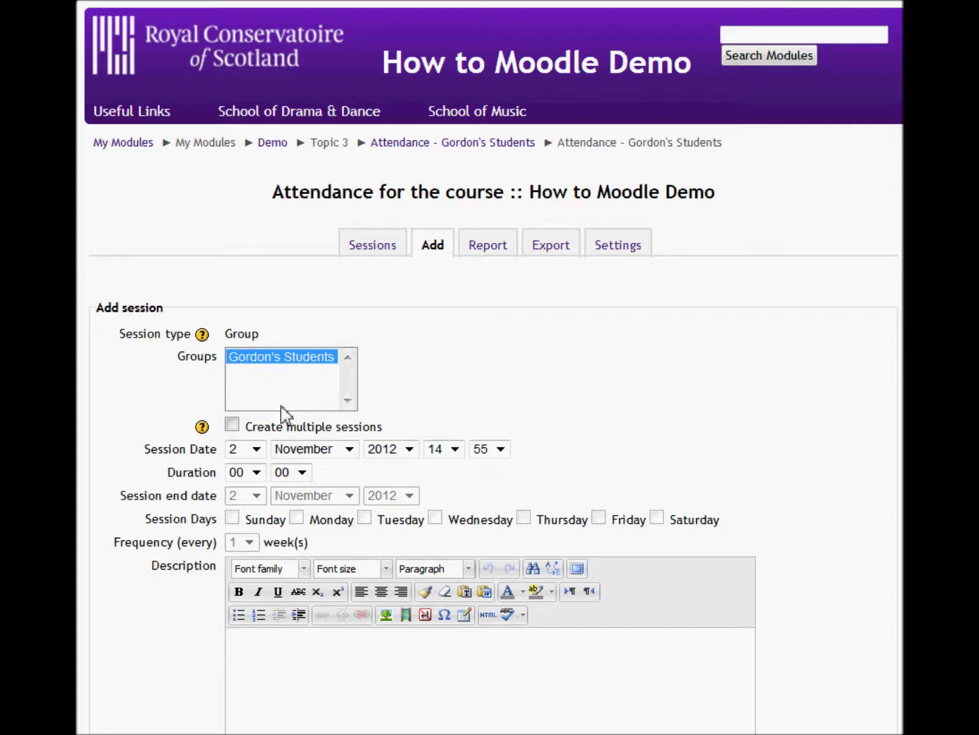
left_click(232, 425)
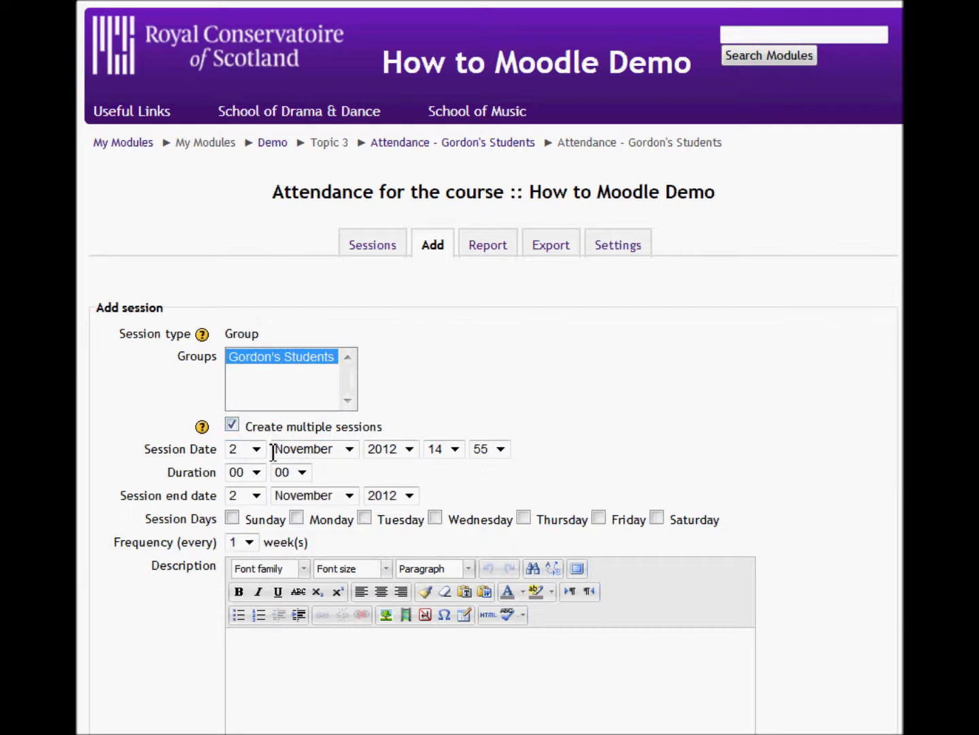
left_click(256, 472)
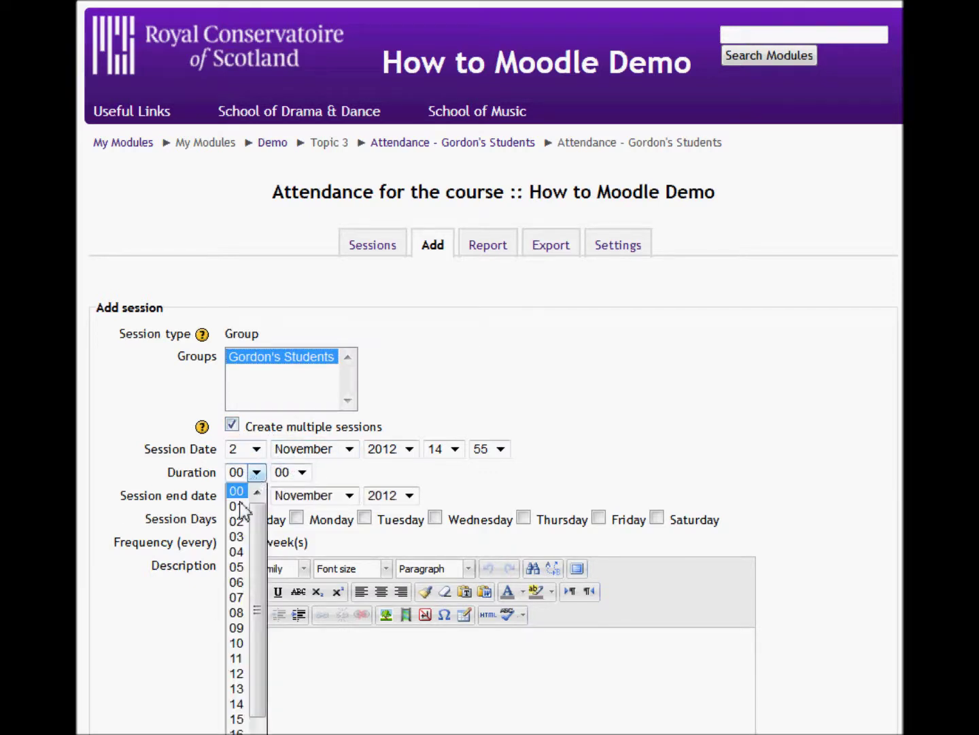
left_click(238, 506)
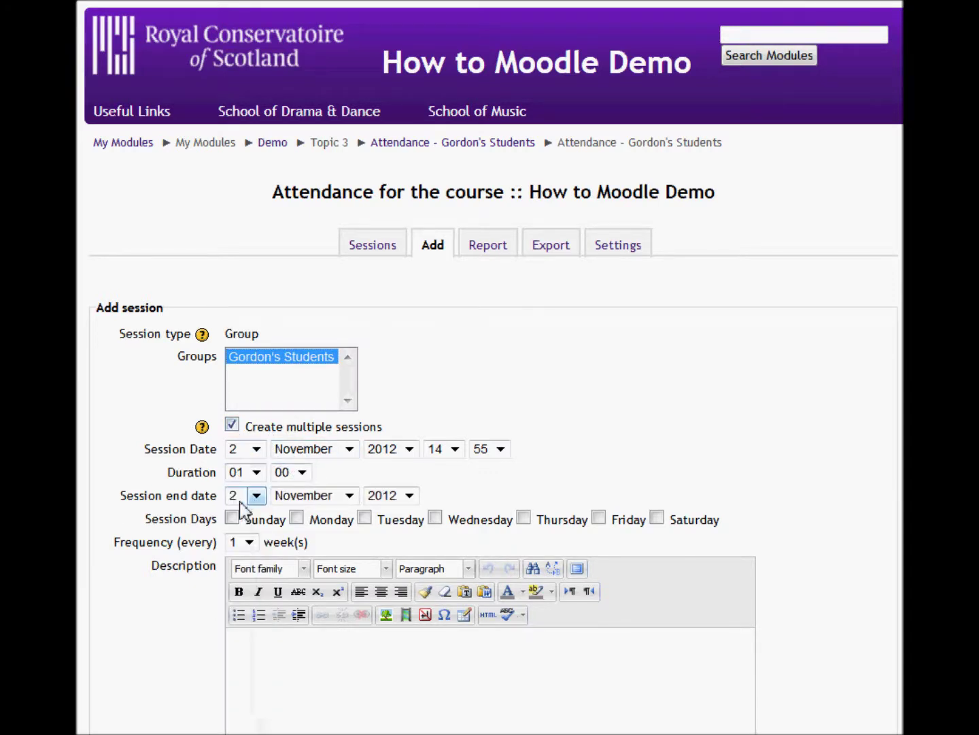
- Set the end date to 14 December 2012, repeat on Fridays, starting at 15:00
left_click(350, 496)
left_click(430, 331)
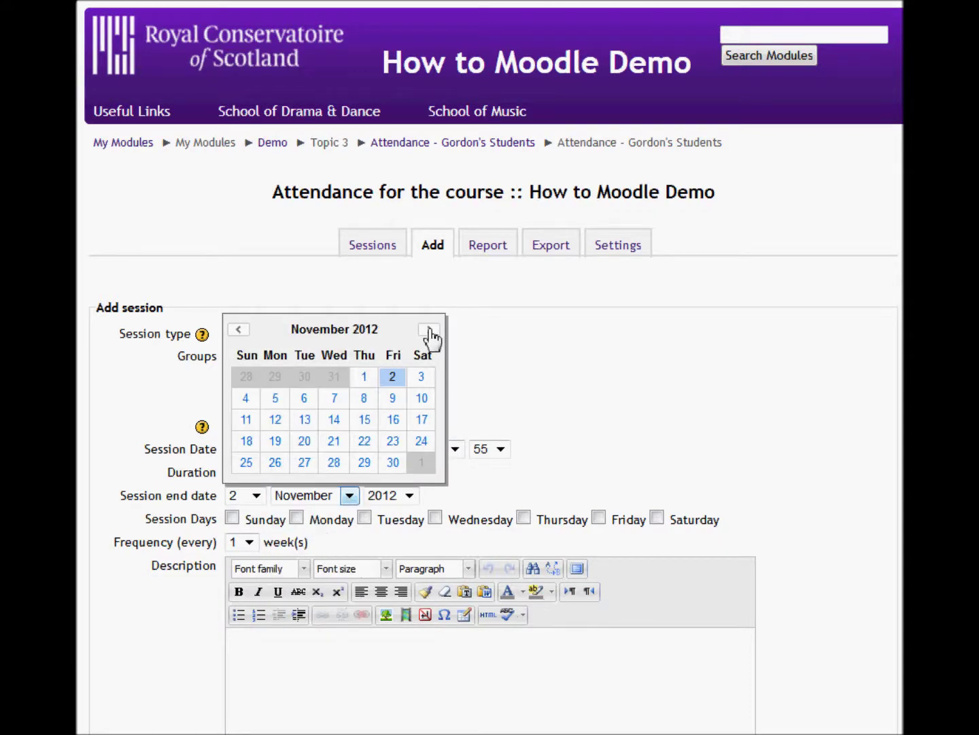
left_click(430, 330)
left_click(393, 424)
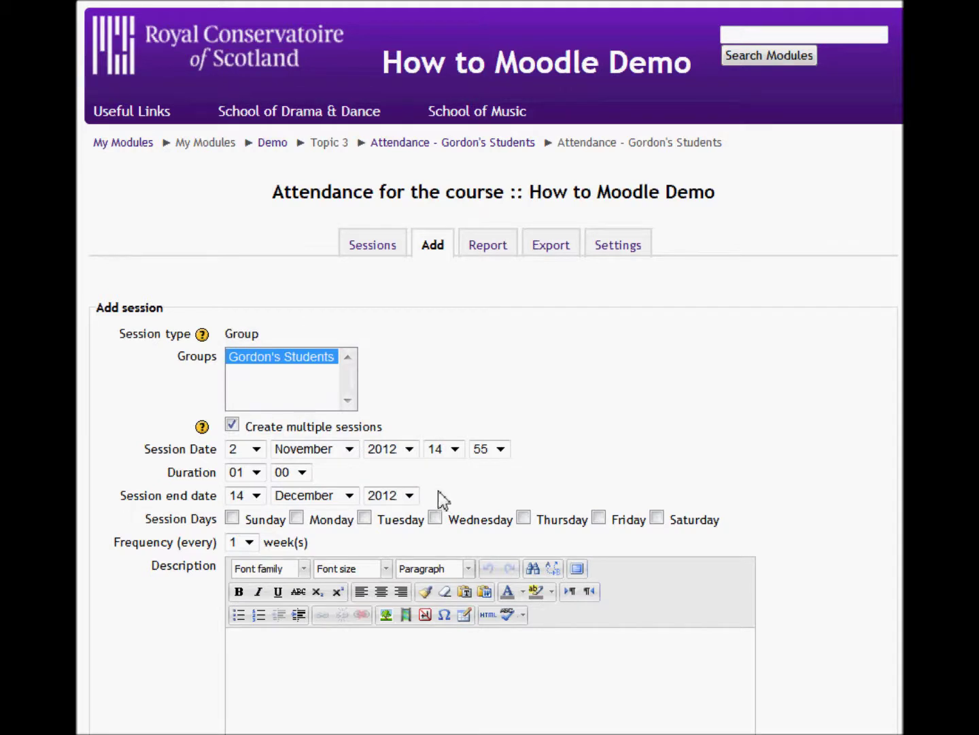
left_click(599, 519)
left_click(455, 450)
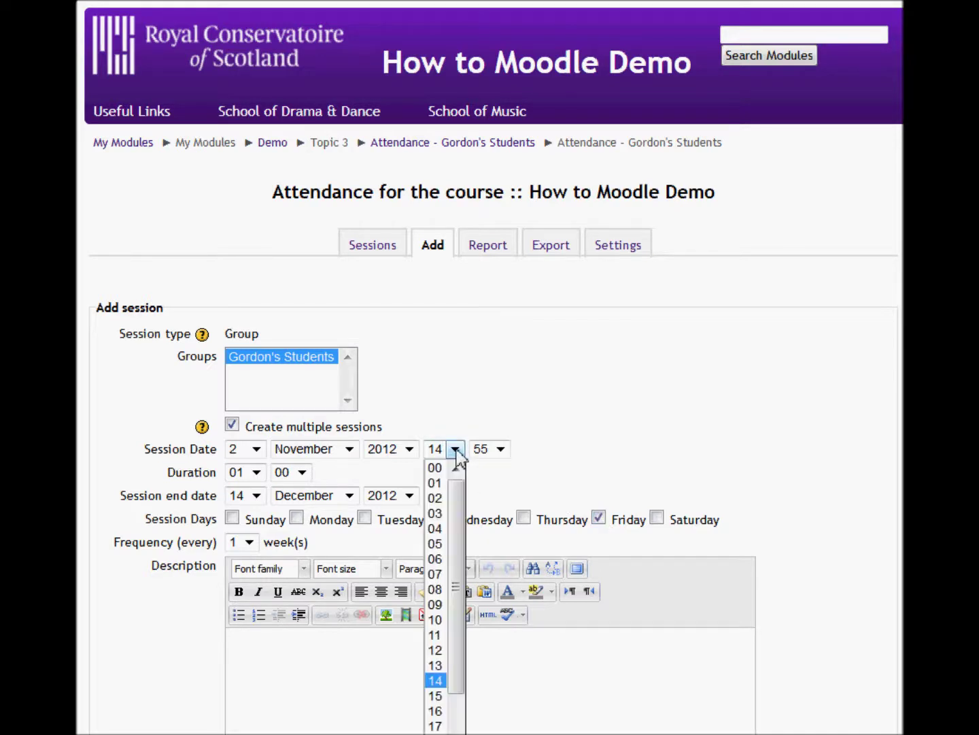
left_click(436, 695)
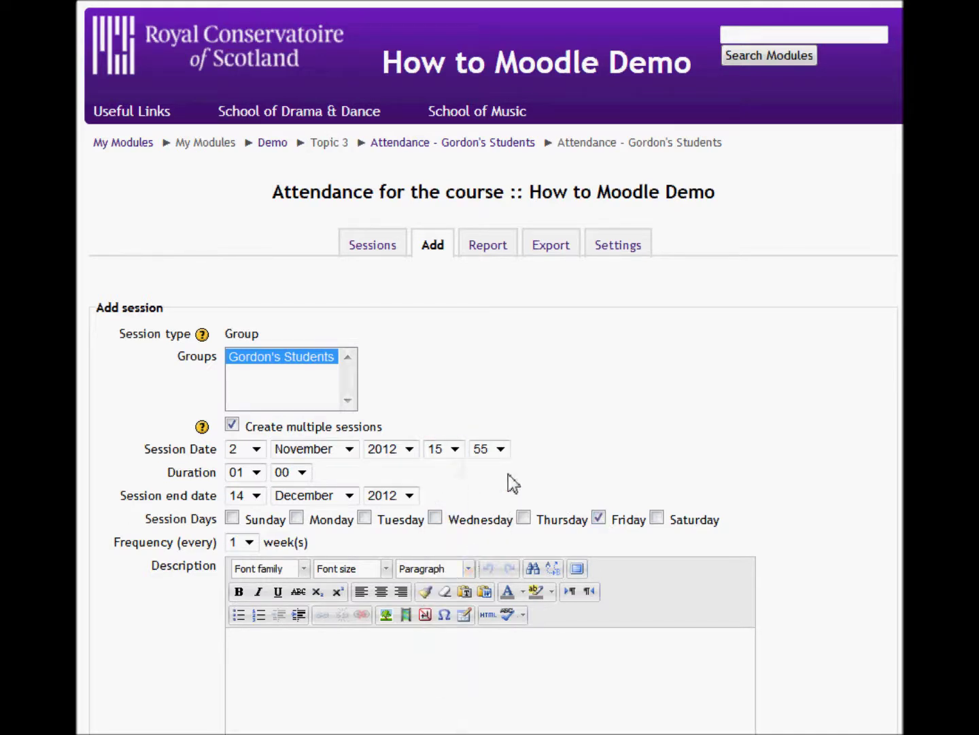
left_click(501, 449)
left_click(484, 465)
scroll(485, 490, "down", 3)
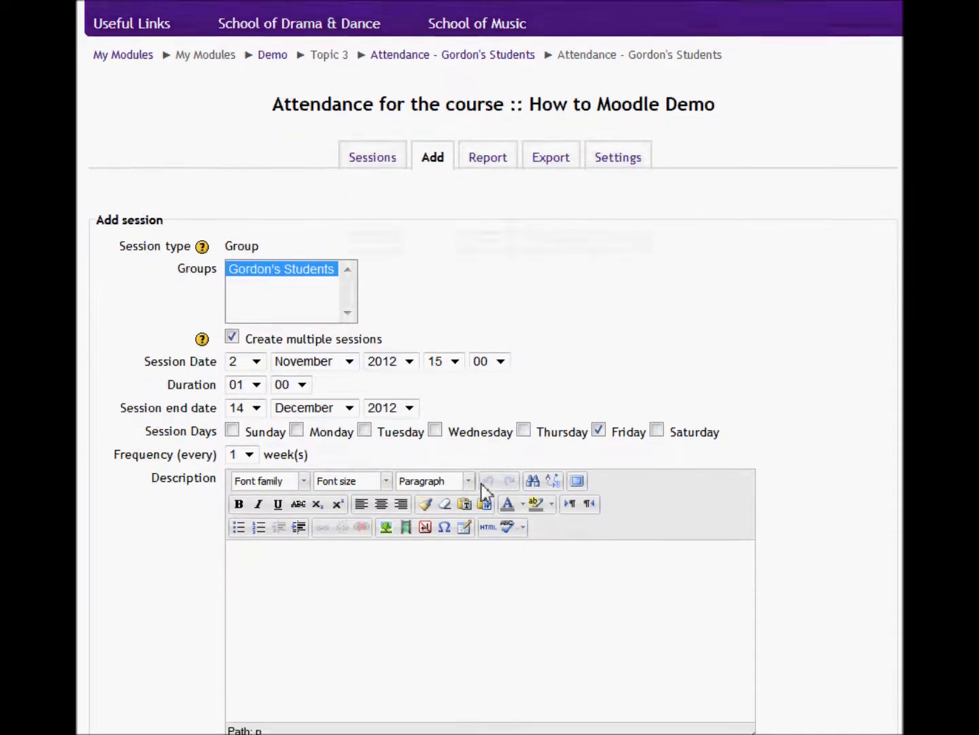
- Keep the frequency at every 1 week, generate the Friday sessions, and continue past the confirmation
scroll(219, 559, "down", 2)
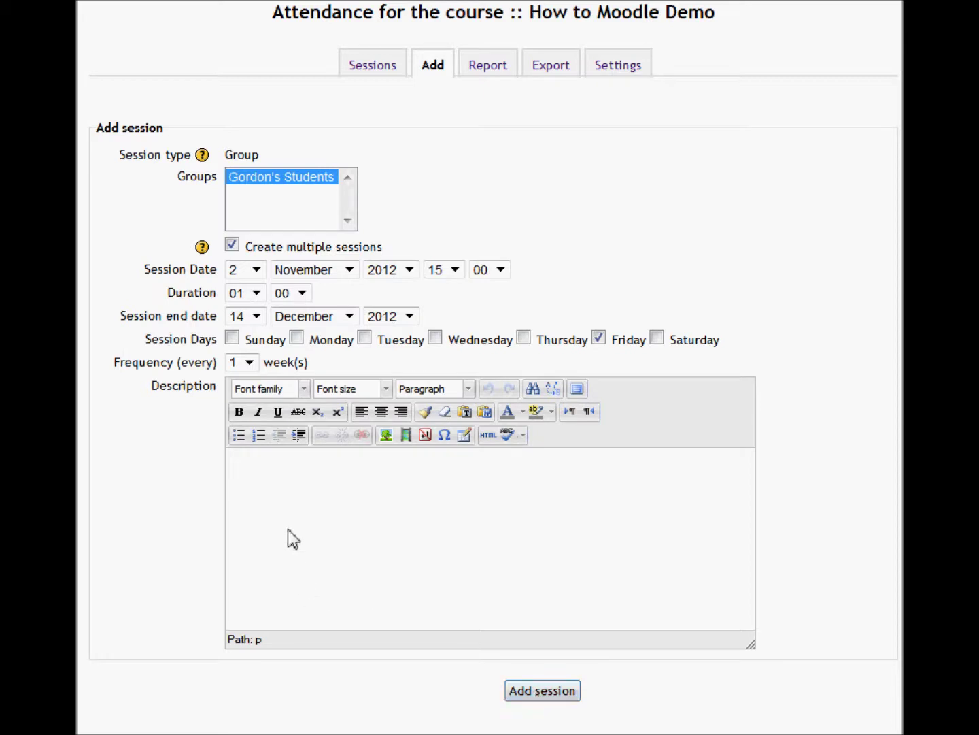
left_click(251, 366)
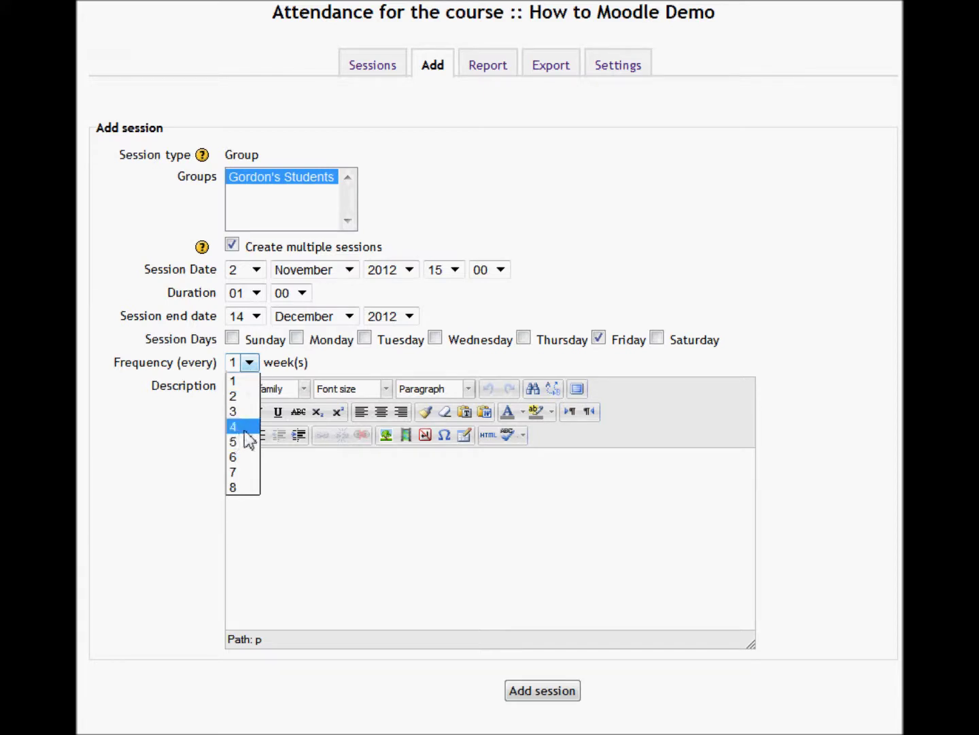
left_click(177, 426)
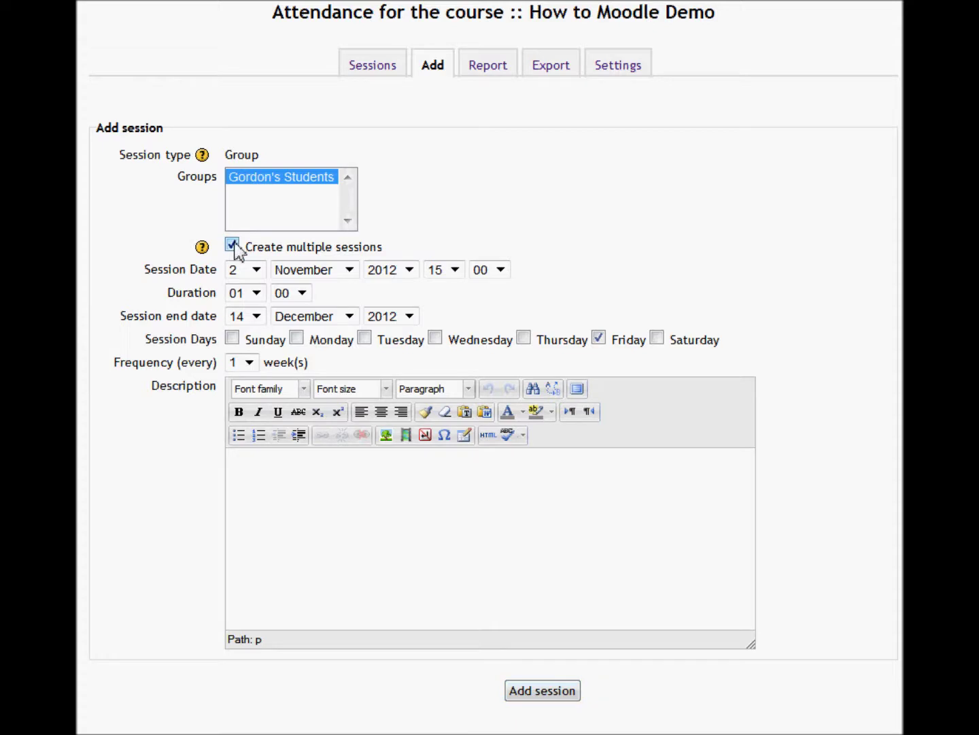
left_click(542, 692)
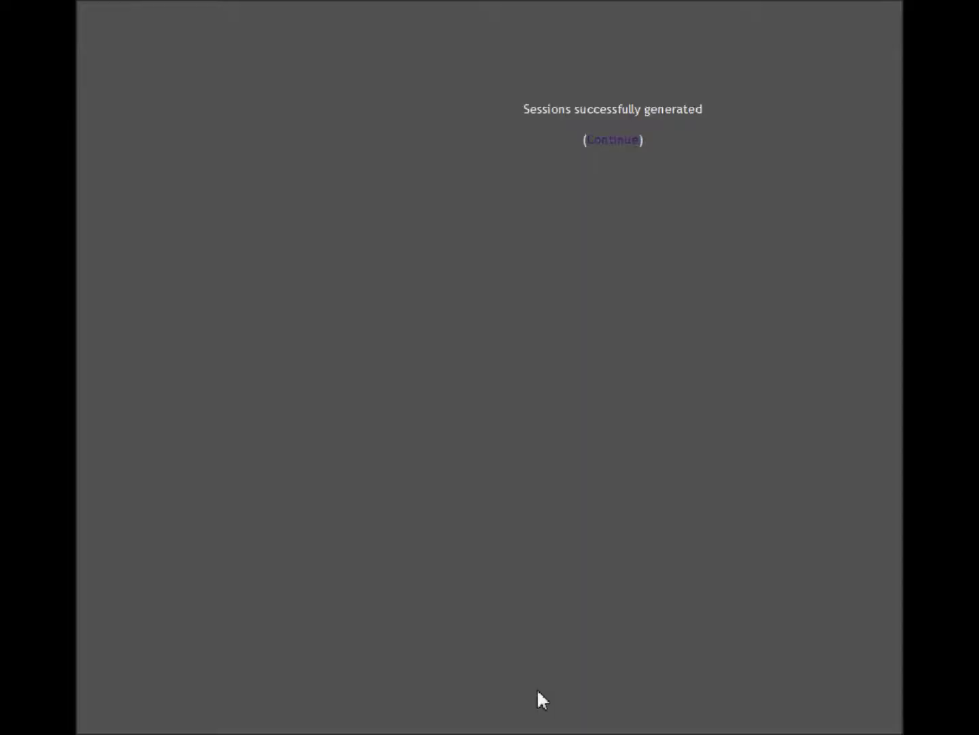
left_click(616, 140)
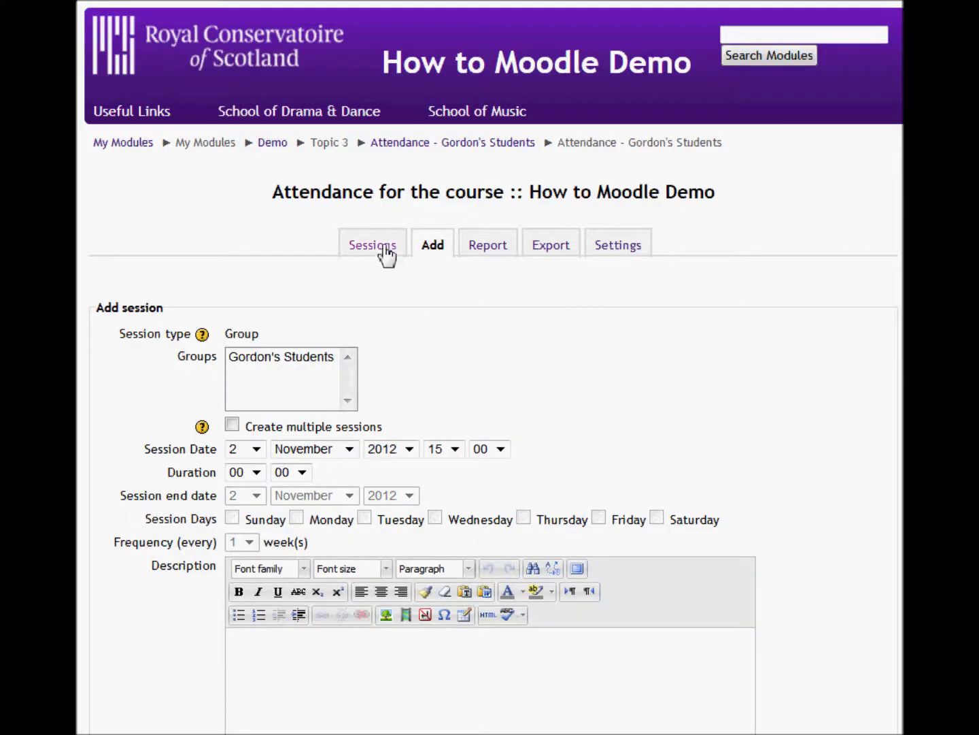
- Take attendance for the 2 November session: first present, second late, third absent
left_click(375, 246)
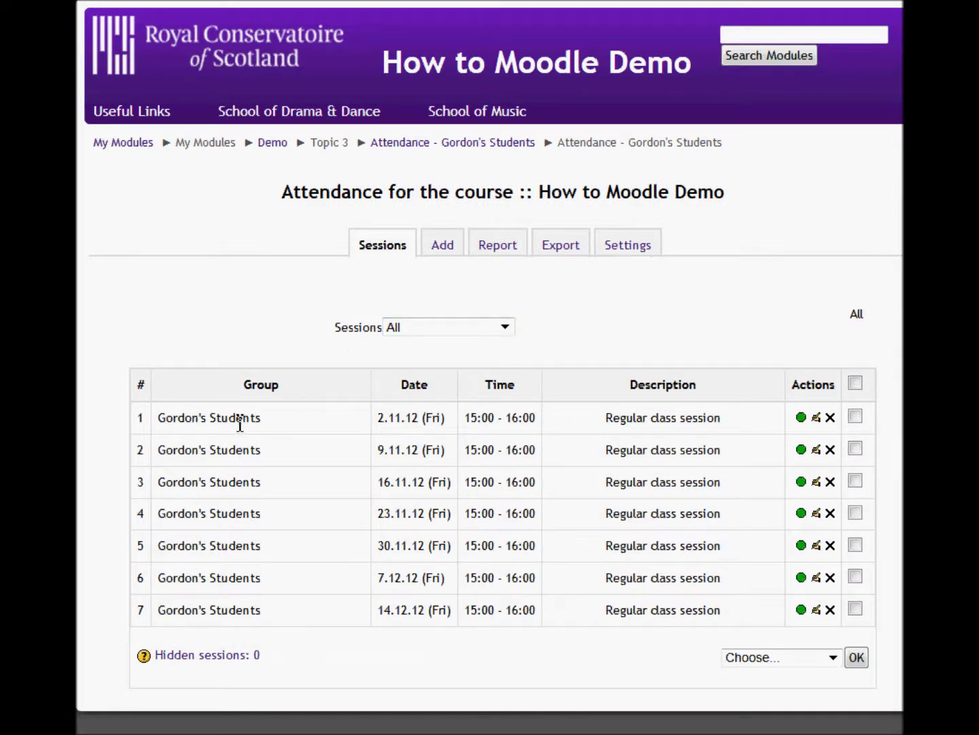
left_click(801, 417)
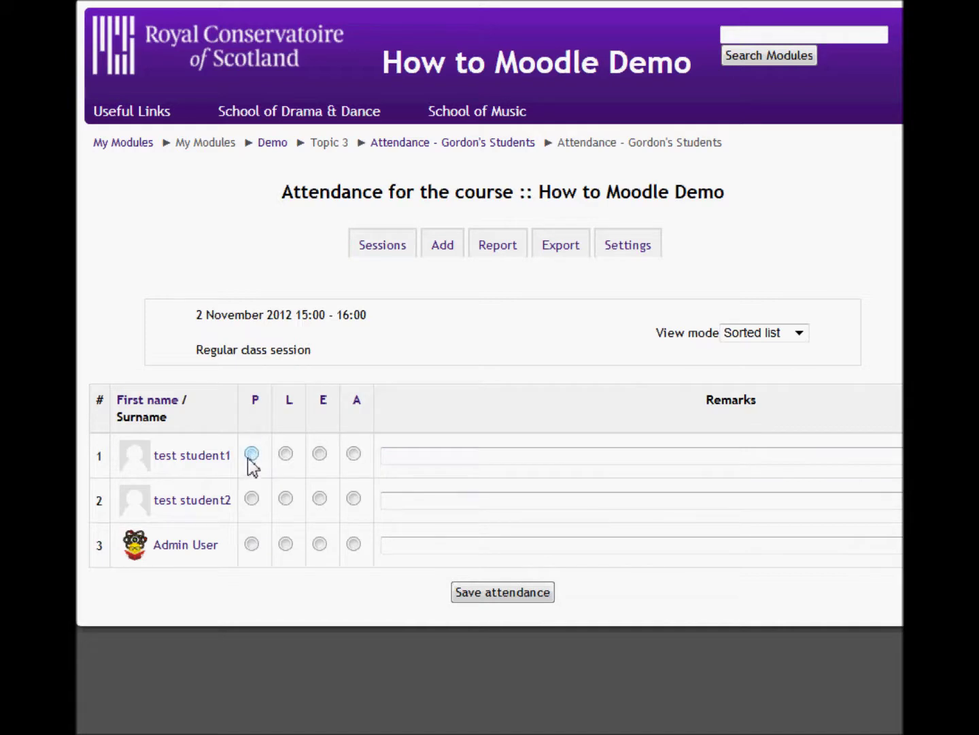
left_click(252, 454)
left_click(286, 499)
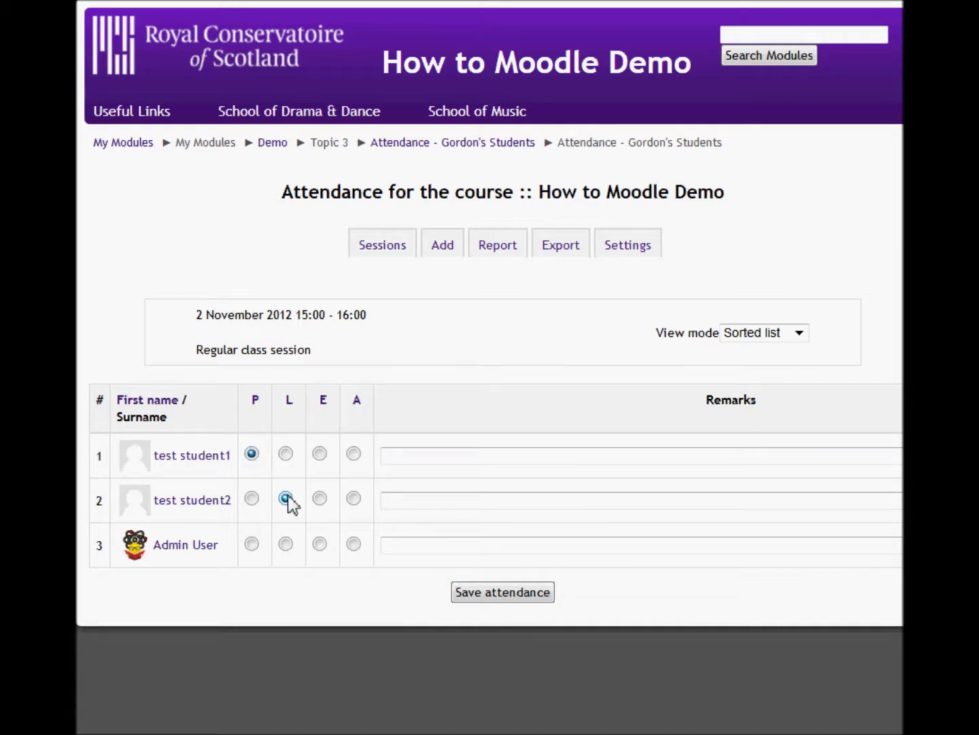
left_click(353, 544)
left_click(496, 593)
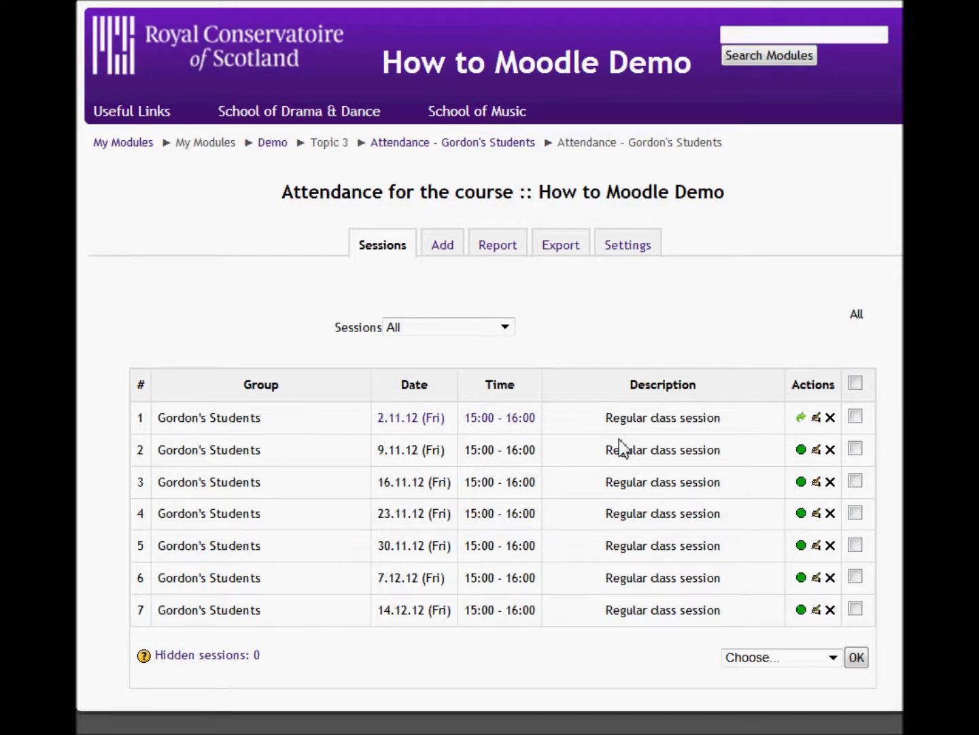
- Change the third participant to excused, add a remark for the first student, and save
left_click(801, 418)
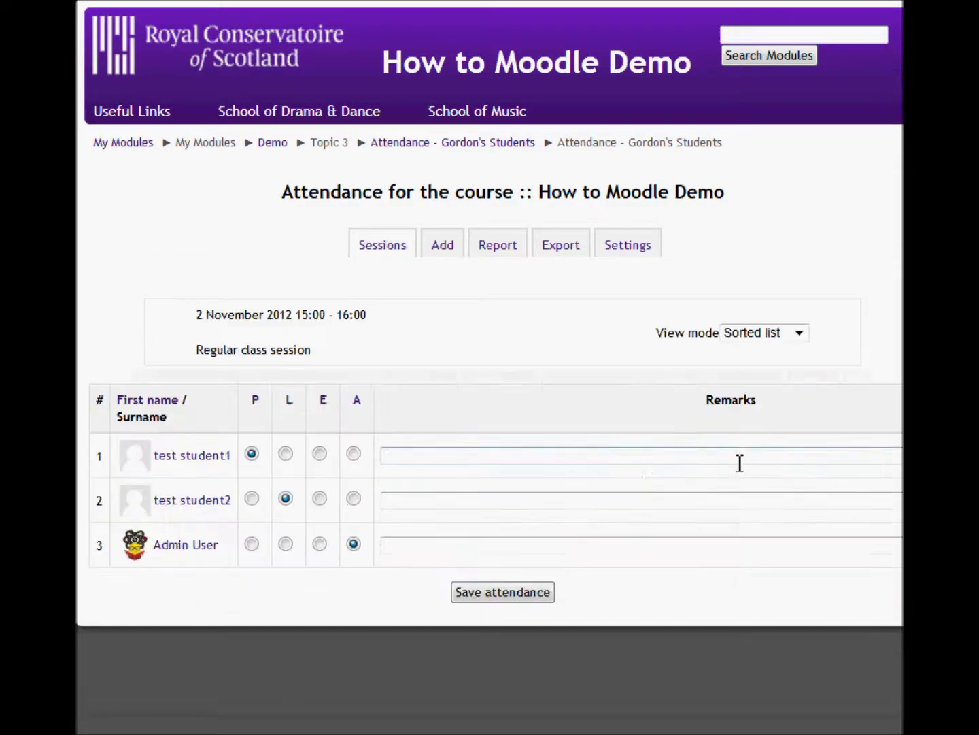
left_click(319, 544)
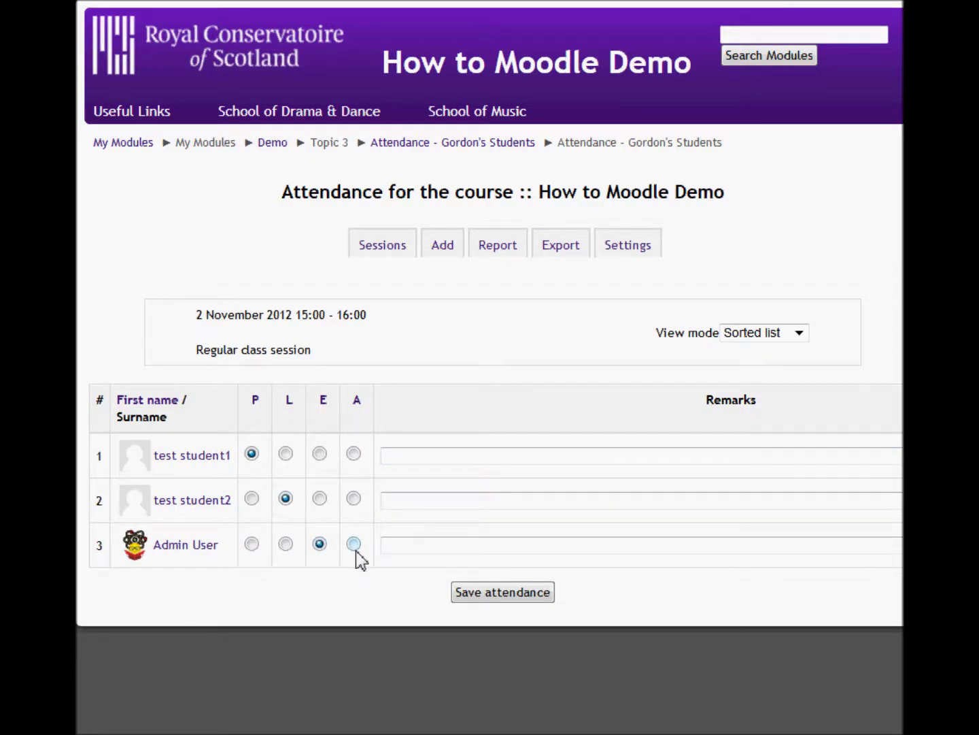
left_click(413, 455)
type("ouigoi5rj i")
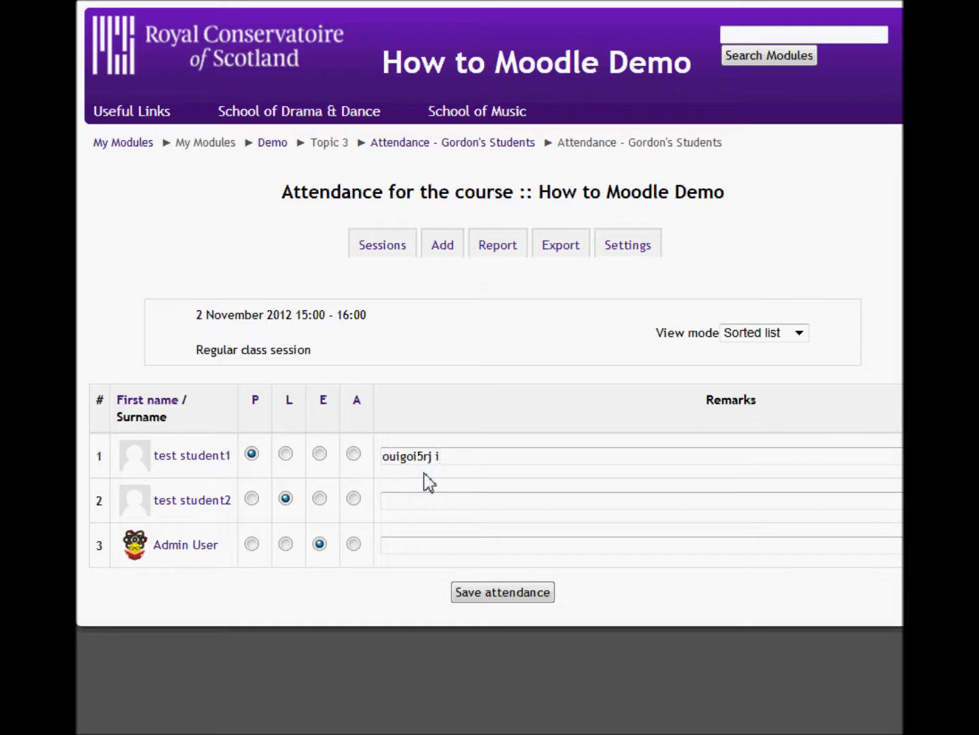
key("Return")
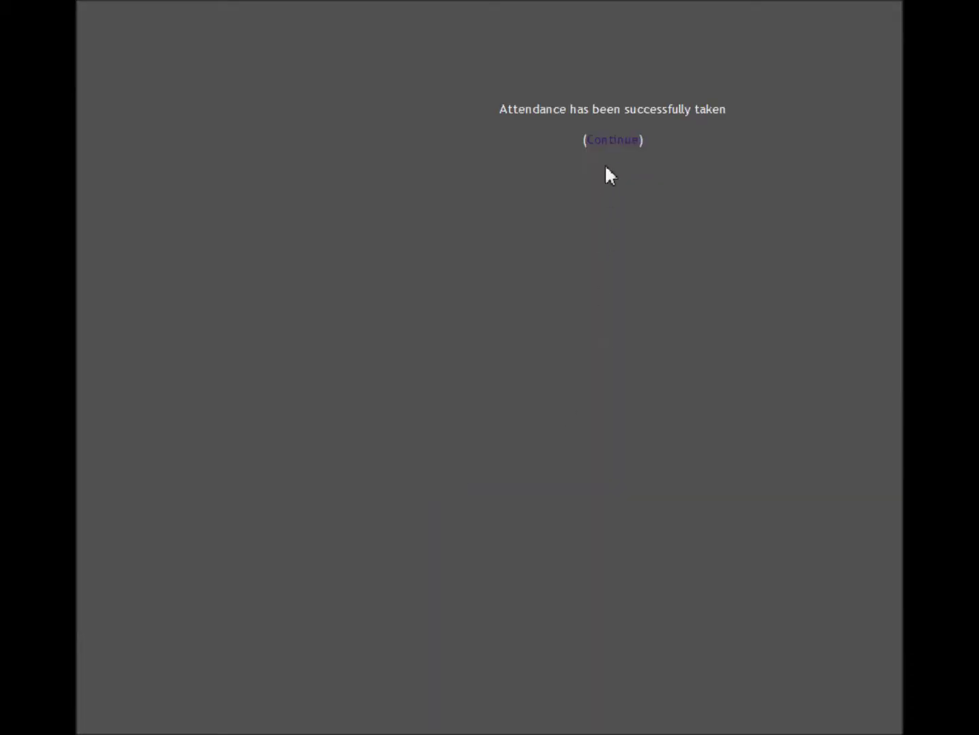
left_click(616, 145)
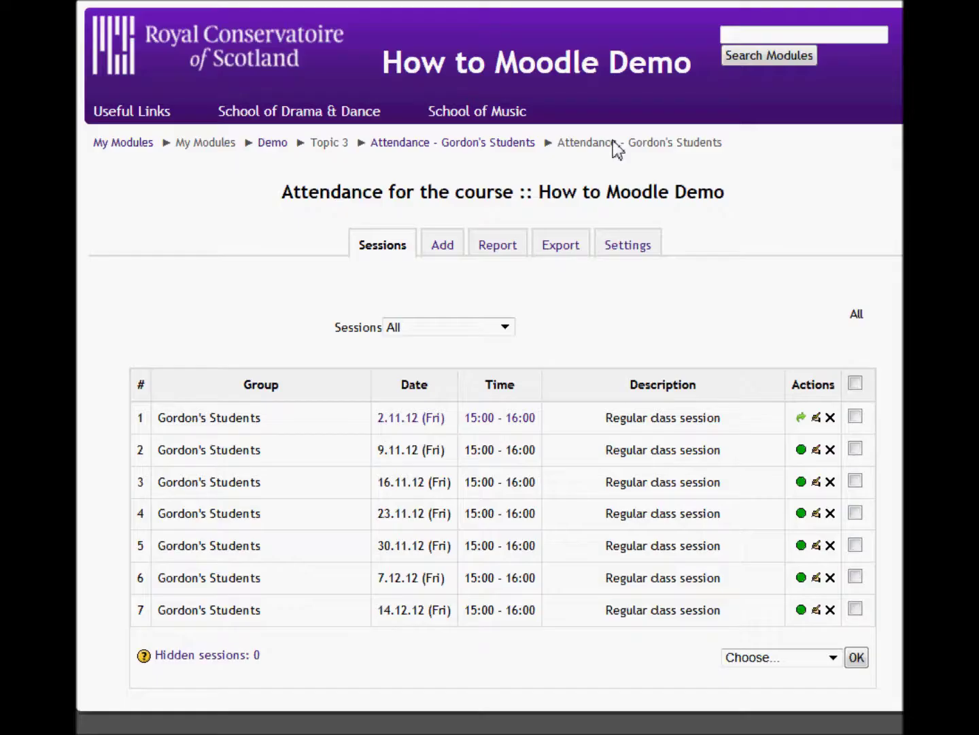